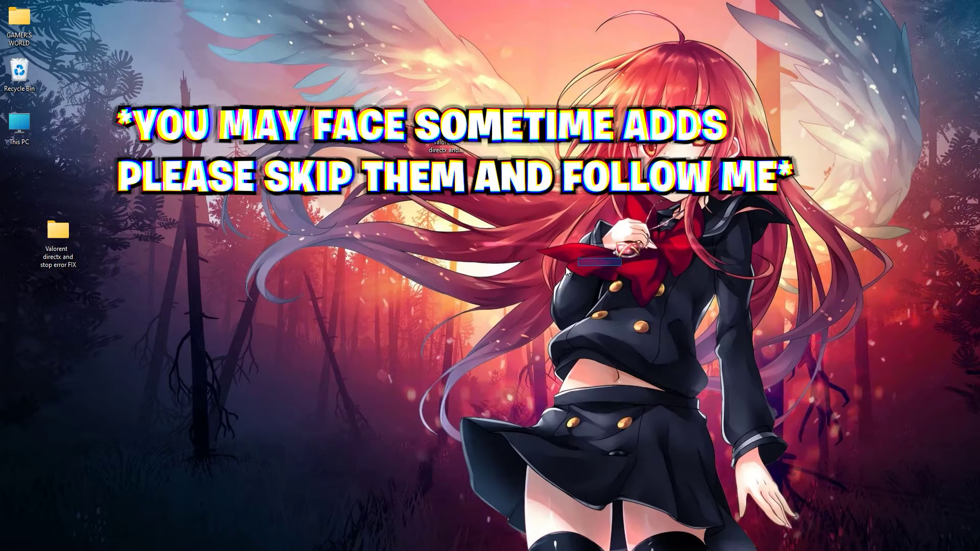
Open the "Valorent directx and stop error FIX" folder from the desktop and maximize its window.
double_click(67, 246)
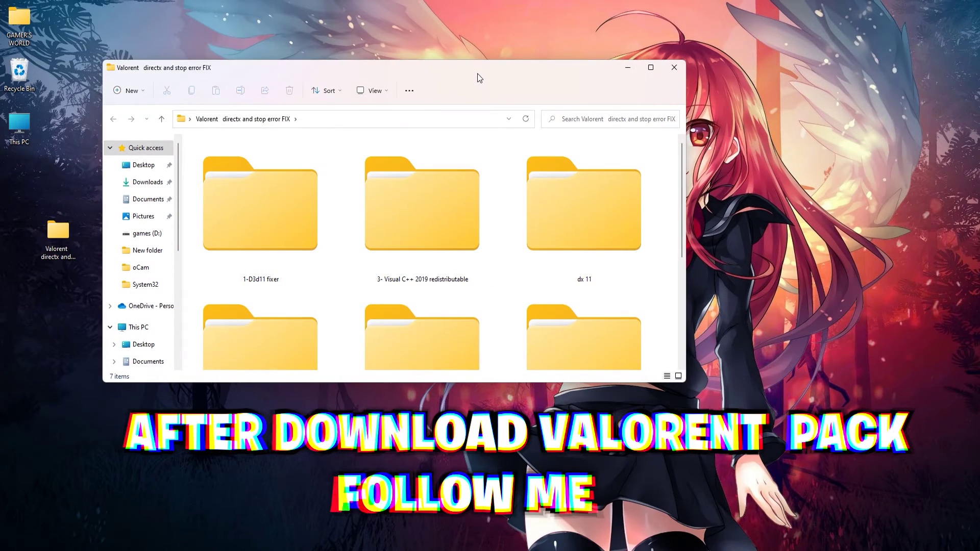
double_click(480, 78)
left_click_drag(884, 408, 100, 130)
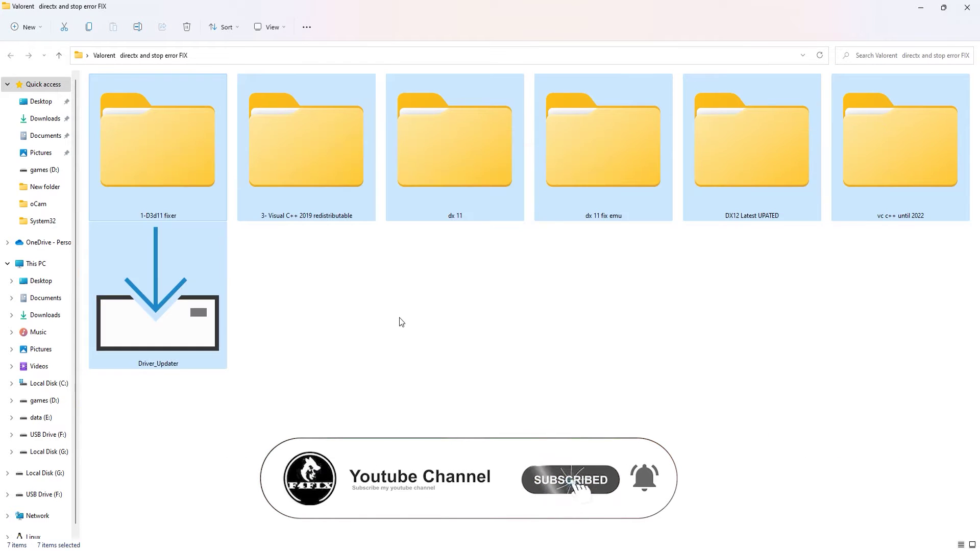
left_click(400, 321)
Run the Driver_Updater installer and install PC HelpSoft Driver Updater with launching after setup disabled.
left_click(167, 346)
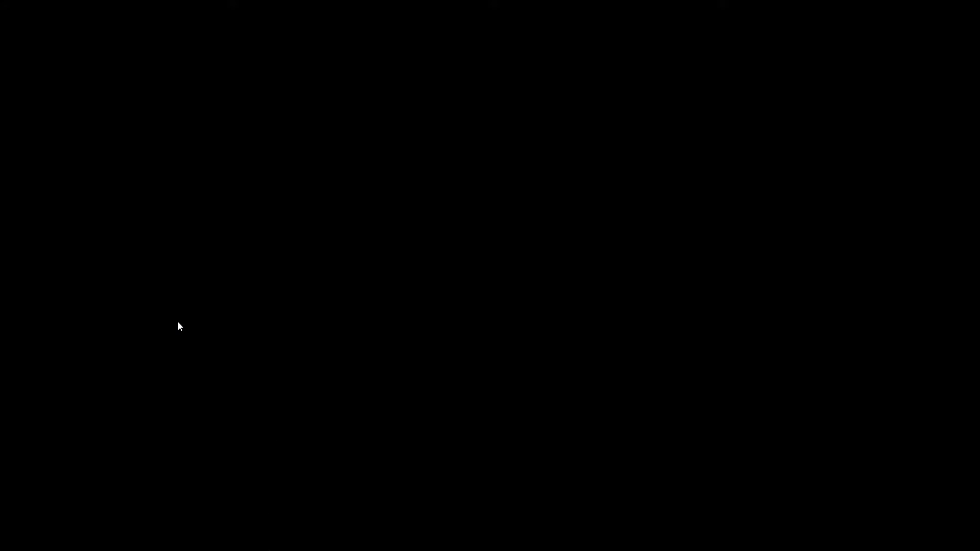
left_click(458, 373)
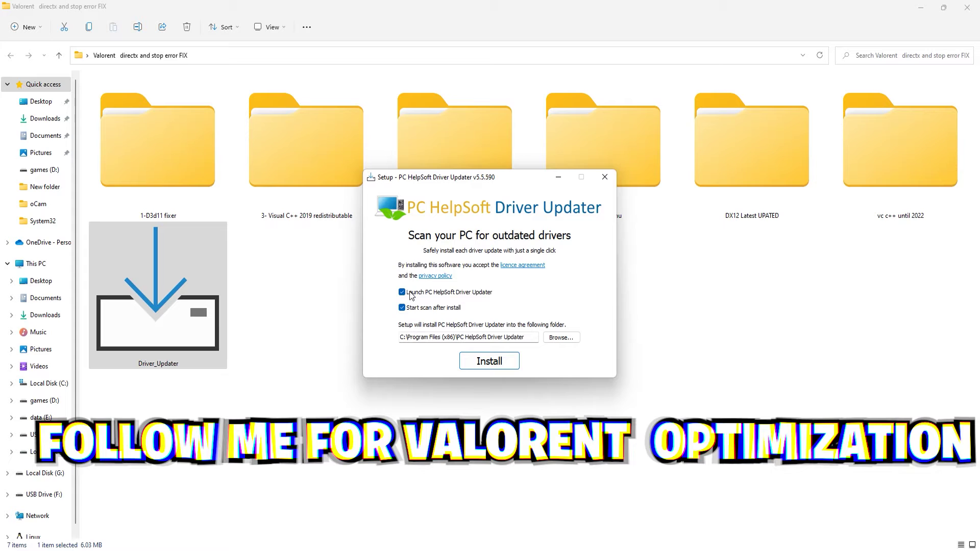
left_click(402, 293)
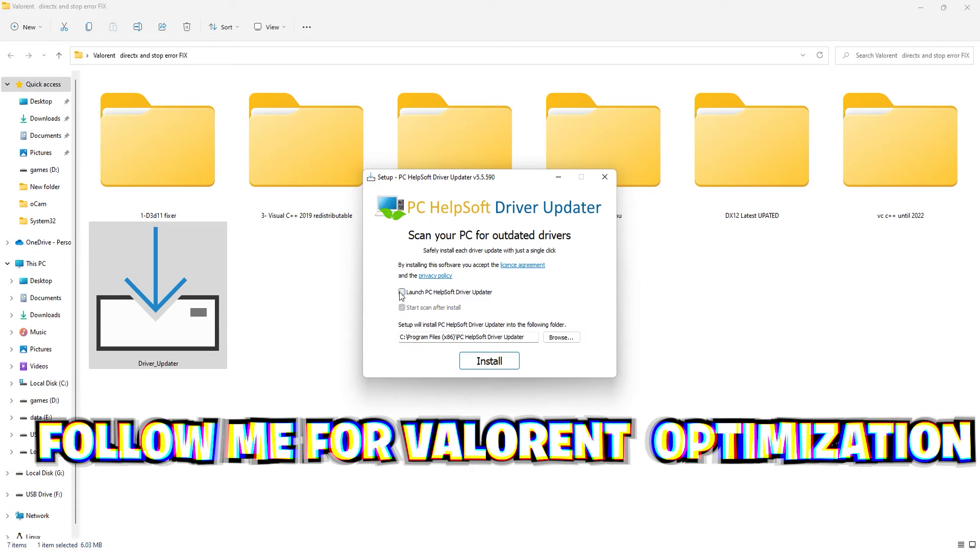
left_click(475, 361)
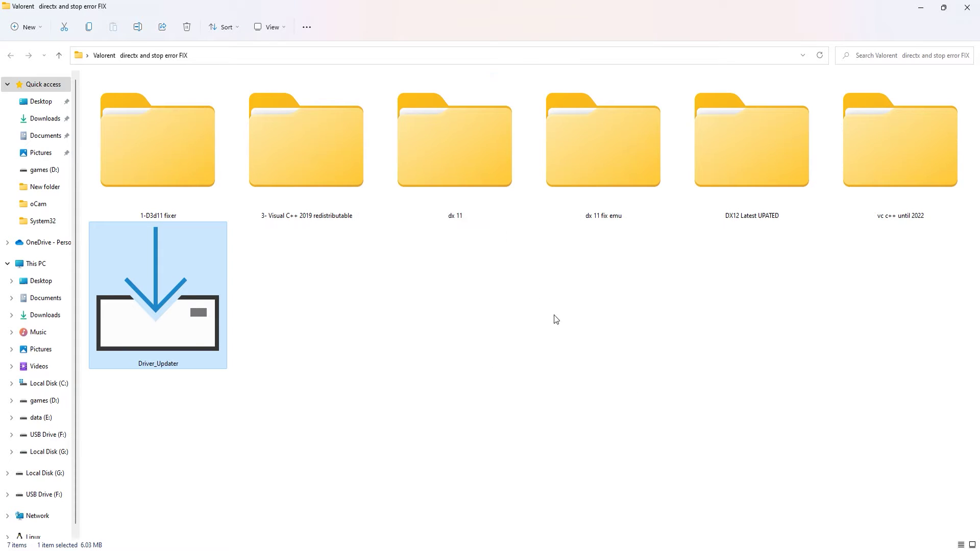
left_click(447, 363)
Launch PC HelpSoft Driver Updater from the desktop, scan the PC for driver updates, and close the program.
left_click(942, 7)
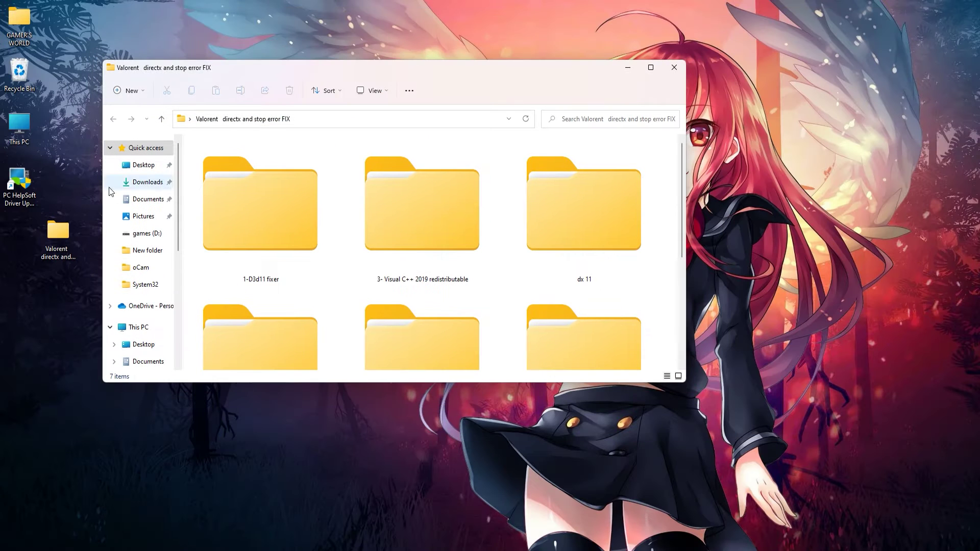
double_click(15, 193)
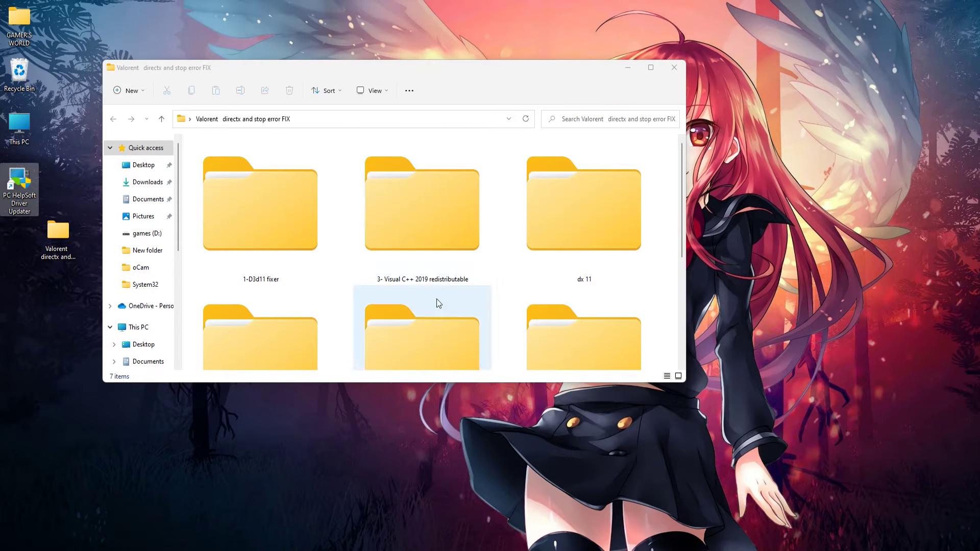
left_click(480, 85)
double_click(493, 72)
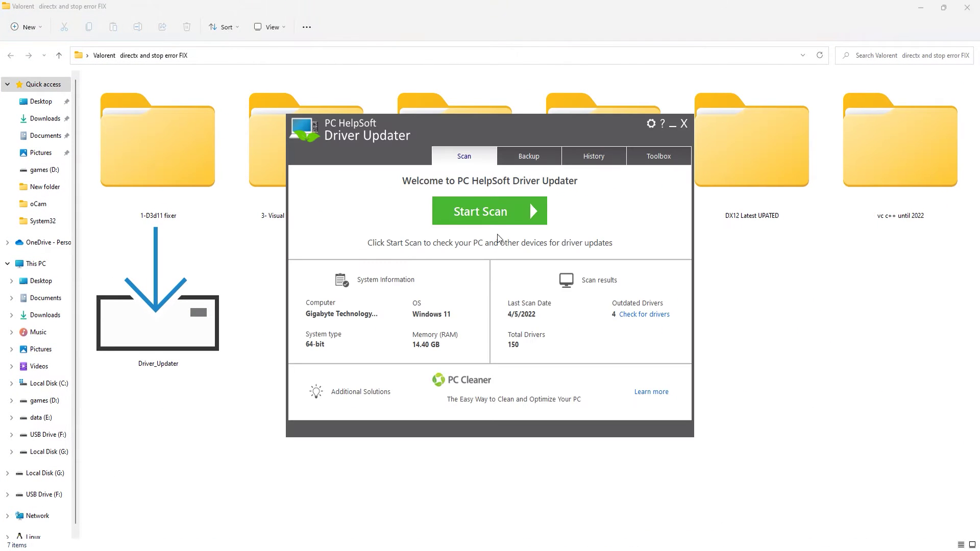
left_click(495, 222)
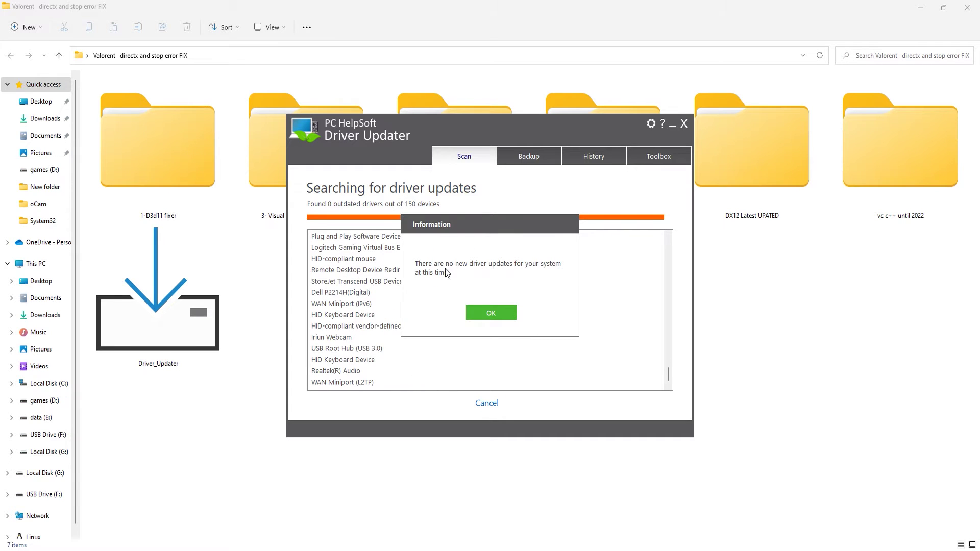
left_click(498, 315)
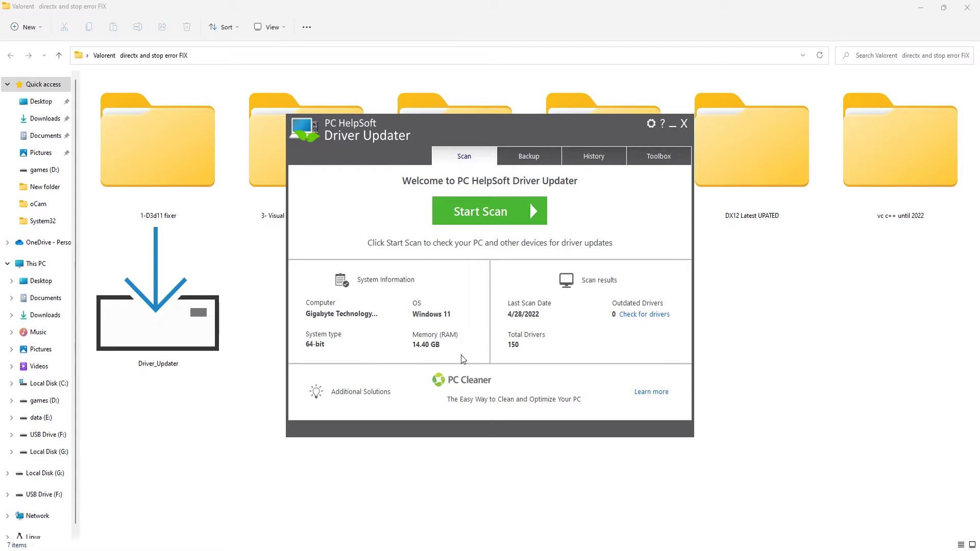
left_click(684, 124)
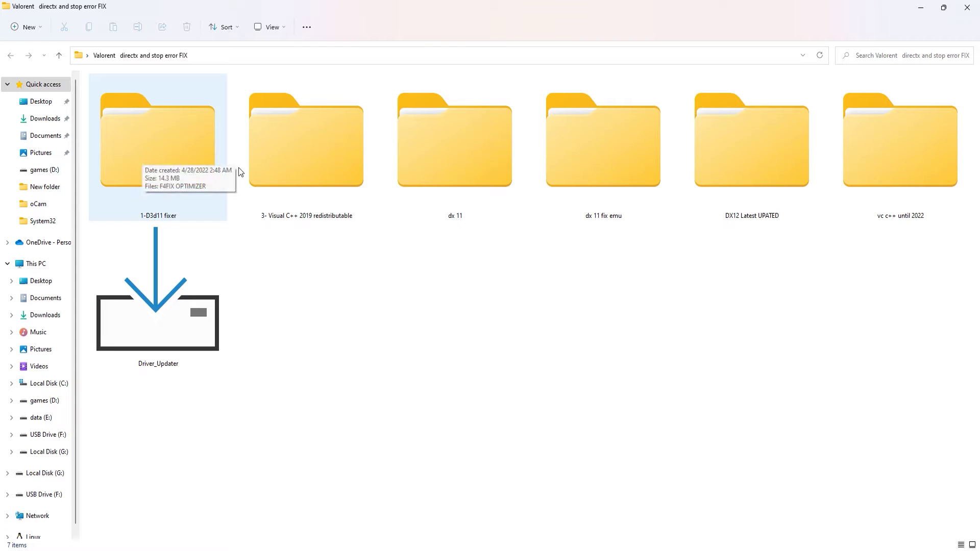
Run F4FIX OPTIMIZER as administrator from the "1-D3d11 fixer" folder, then close it and return to the pack folder.
double_click(143, 175)
right_click(127, 94)
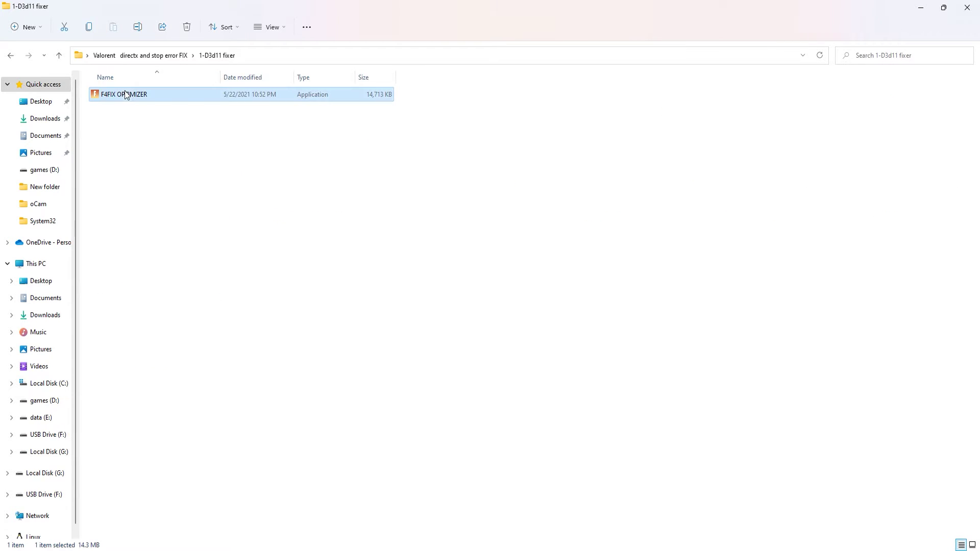
left_click(181, 144)
left_click(344, 335)
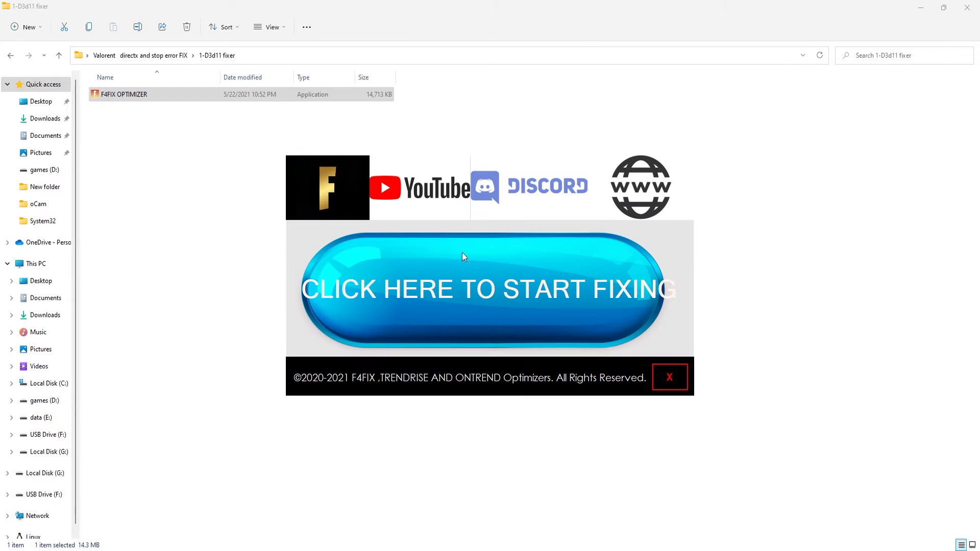
left_click(678, 380)
key("alt+Up")
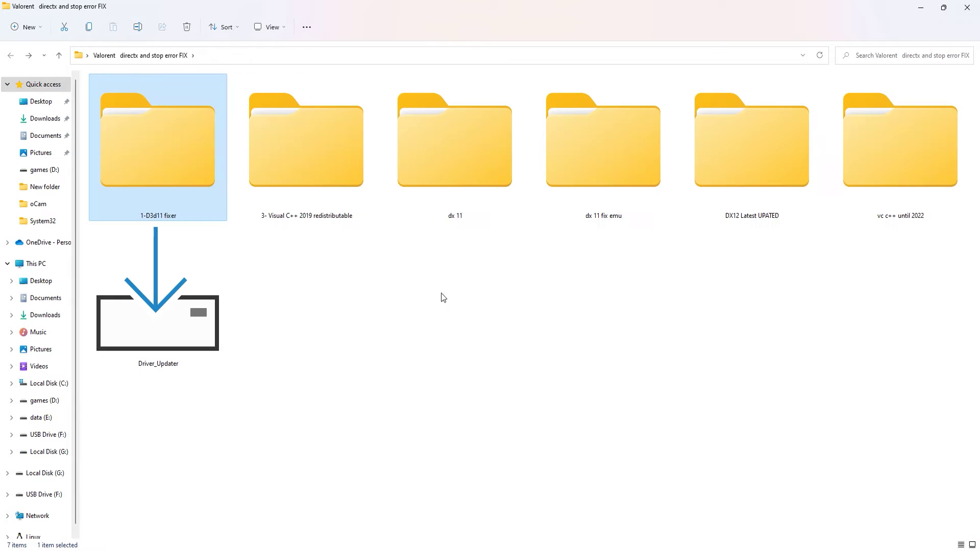
Run VC_redist.x64 as administrator from the "3- Visual C++ 2019 redistributable" folder, start its installation, and close the installer.
left_click(345, 283)
double_click(288, 147)
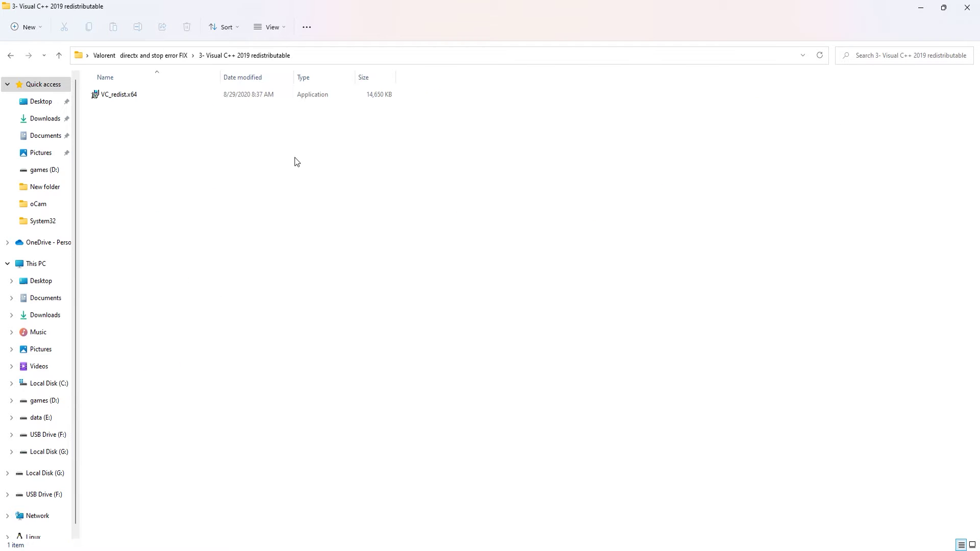
left_click(175, 93)
right_click(176, 95)
left_click(224, 144)
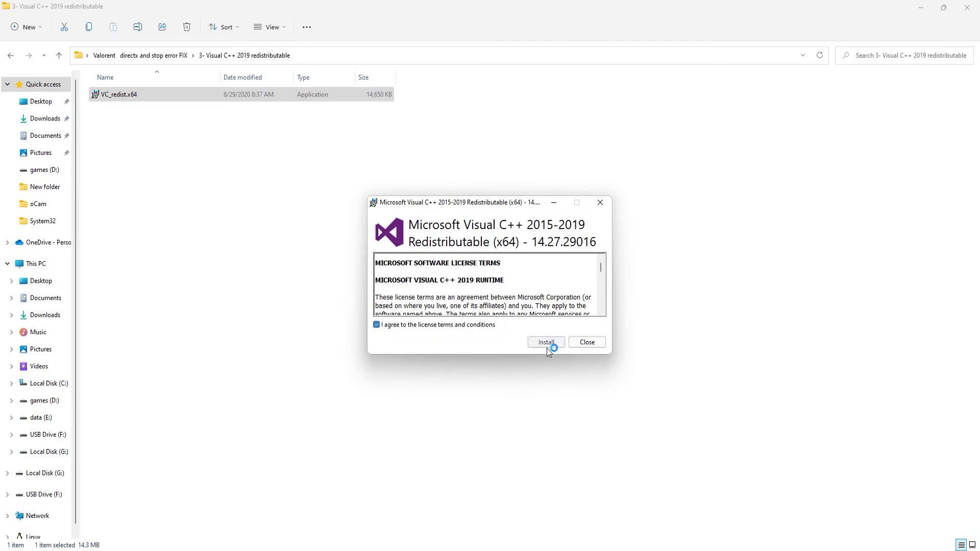
left_click(546, 344)
left_click(581, 342)
key("alt+Up")
Open the "dx 11" folder and launch the DXSETUP installer.
left_click(452, 195)
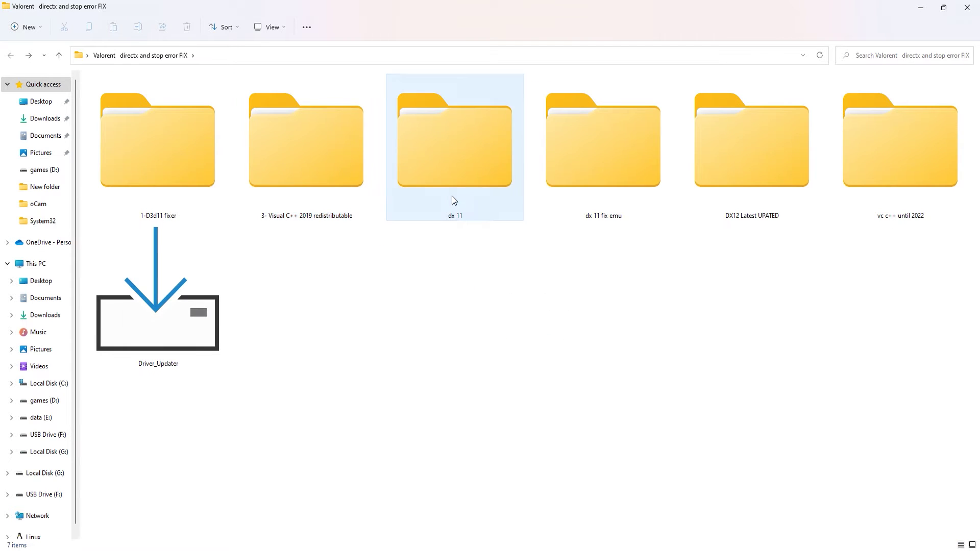
double_click(453, 199)
scroll(357, 214, "down", 10)
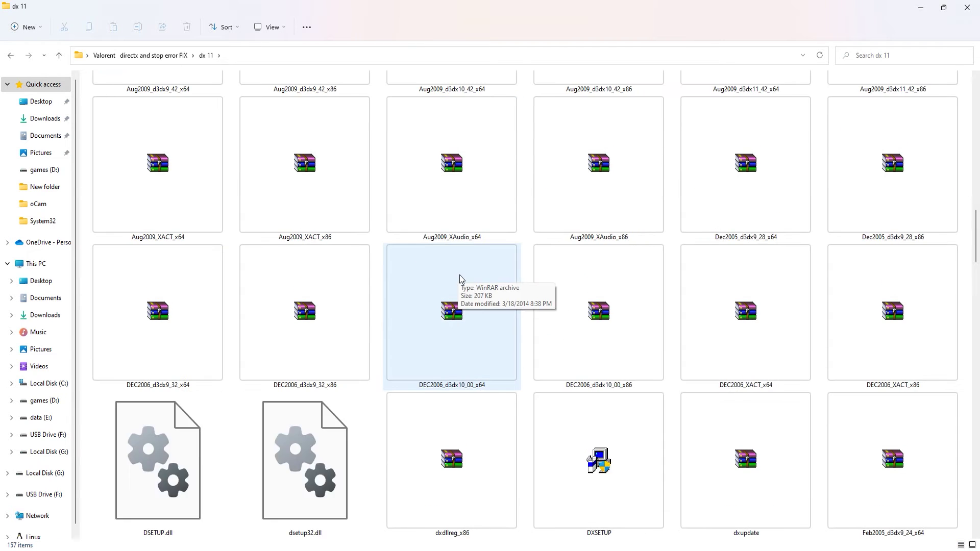
scroll(459, 279, "down", 2)
double_click(595, 200)
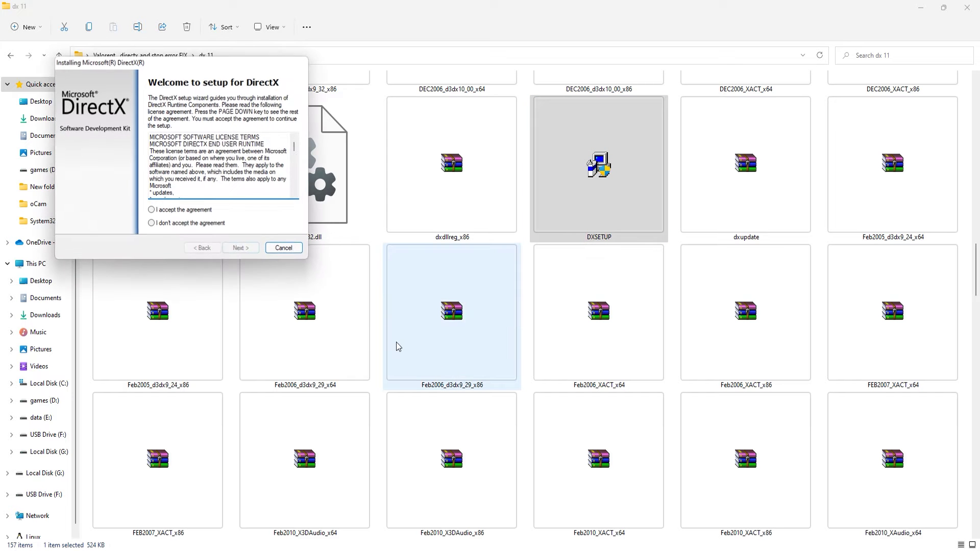
Accept the DirectX licence agreement, install the runtime components, and return to the pack folder once setup is finished.
left_click(175, 209)
left_click(239, 248)
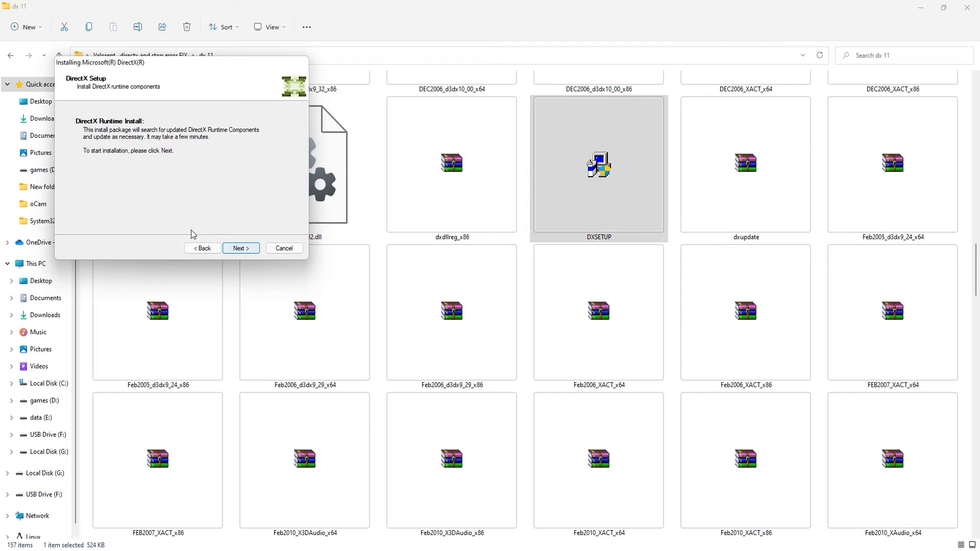
left_click(244, 250)
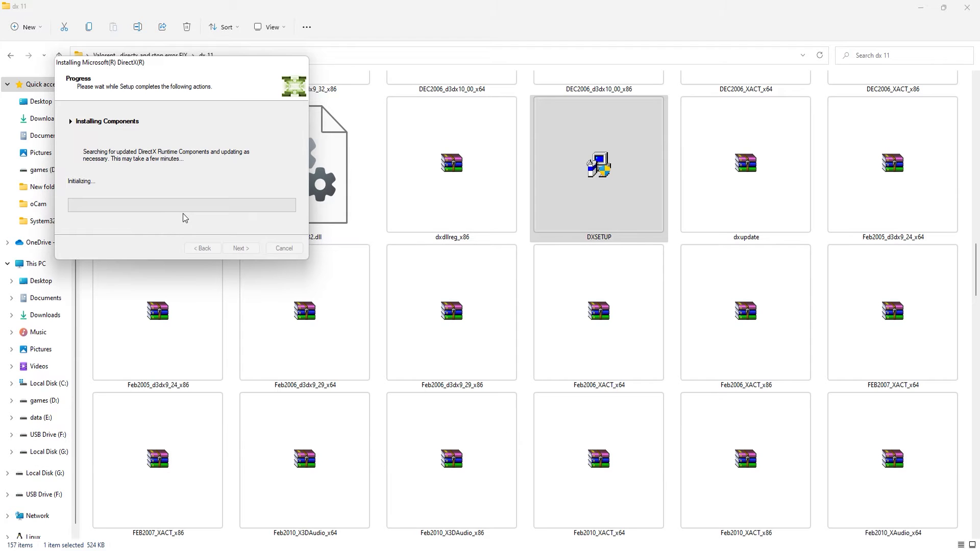
left_click_drag(180, 66, 335, 178)
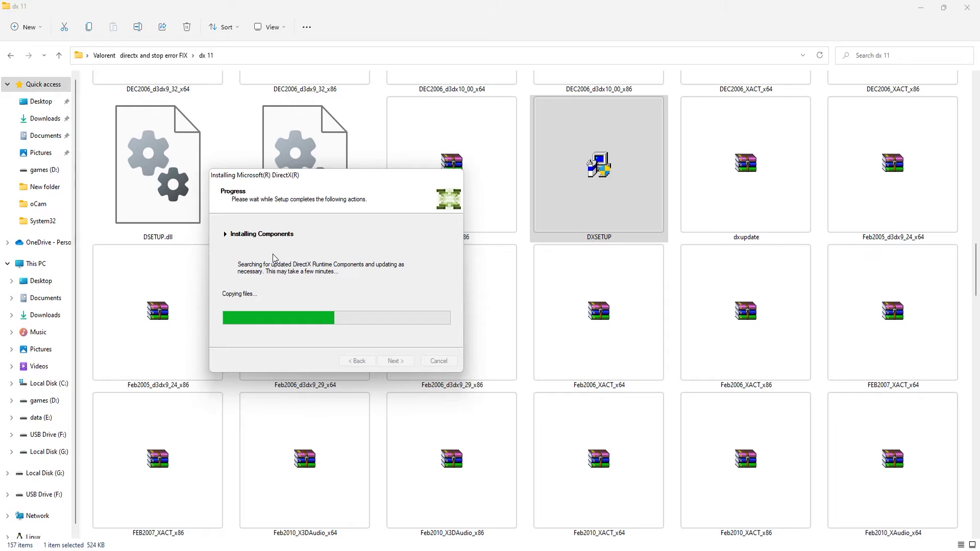
mouse_move(280, 179)
left_mouse_down()
mouse_move(308, 190)
mouse_move(279, 184)
left_mouse_up()
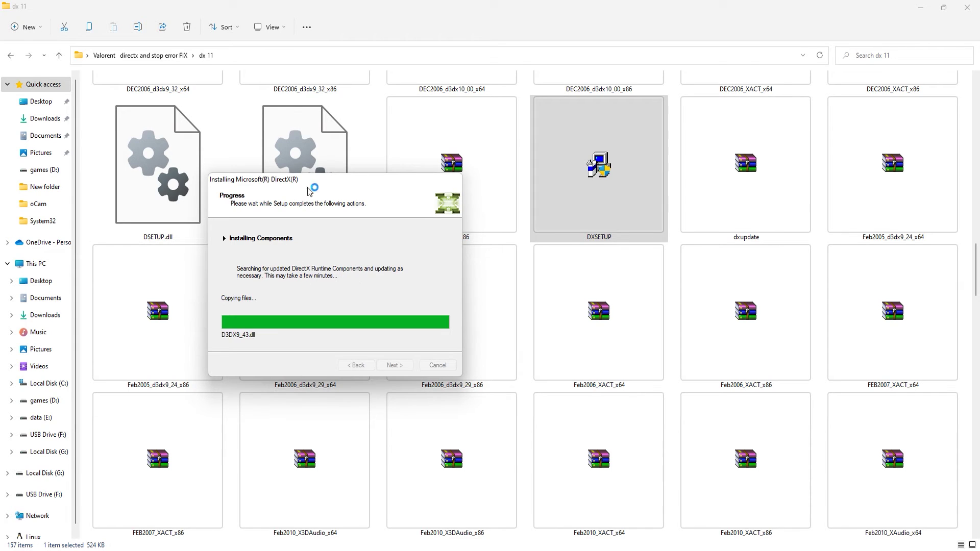
left_click_drag(309, 188, 340, 193)
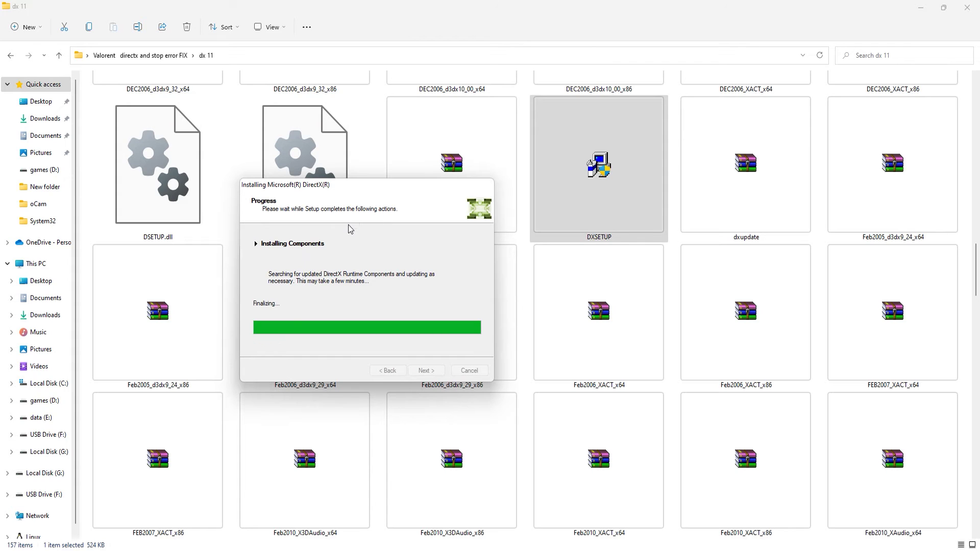
left_click(425, 370)
key("BackSpace")
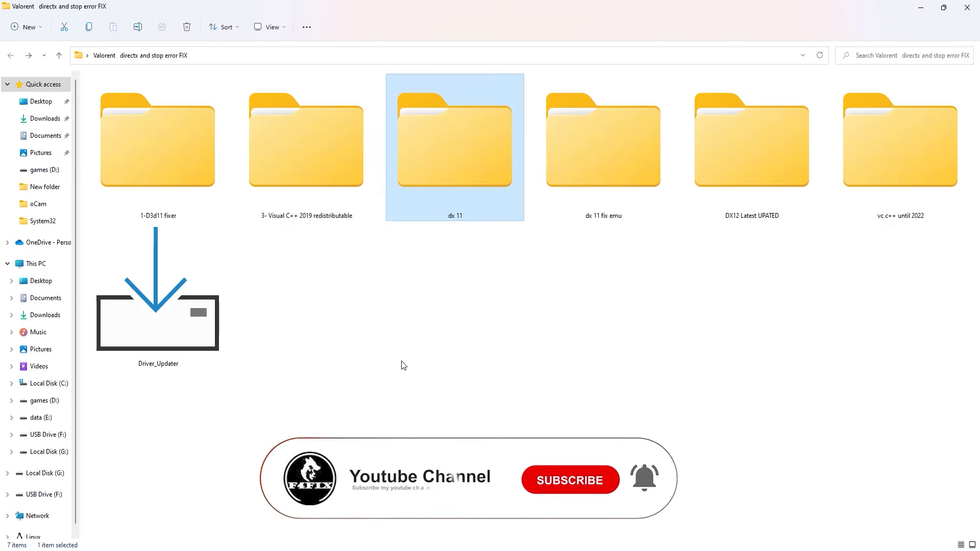
left_click(393, 363)
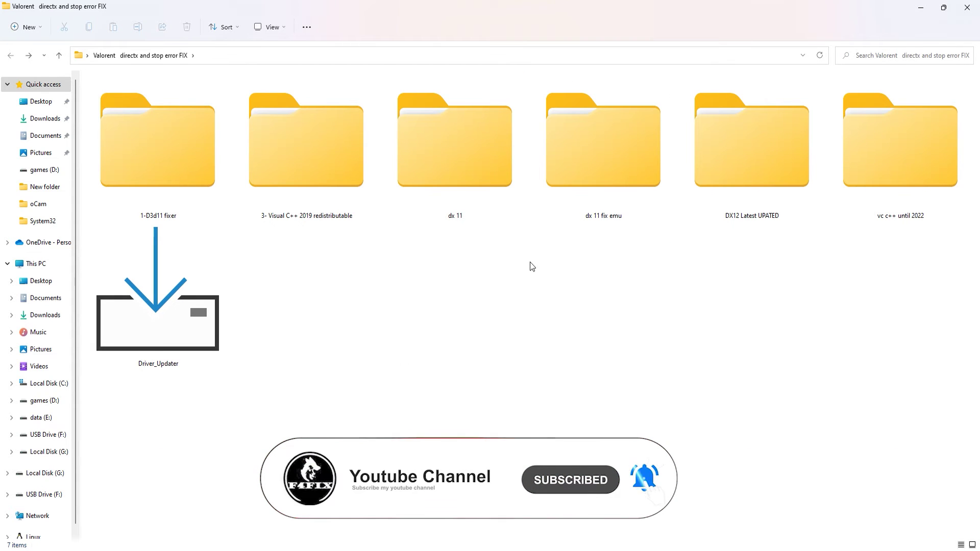
Open the "DX12 Latest UPATED" folder and run dxwebsetup as administrator.
double_click(731, 191)
left_click(247, 94)
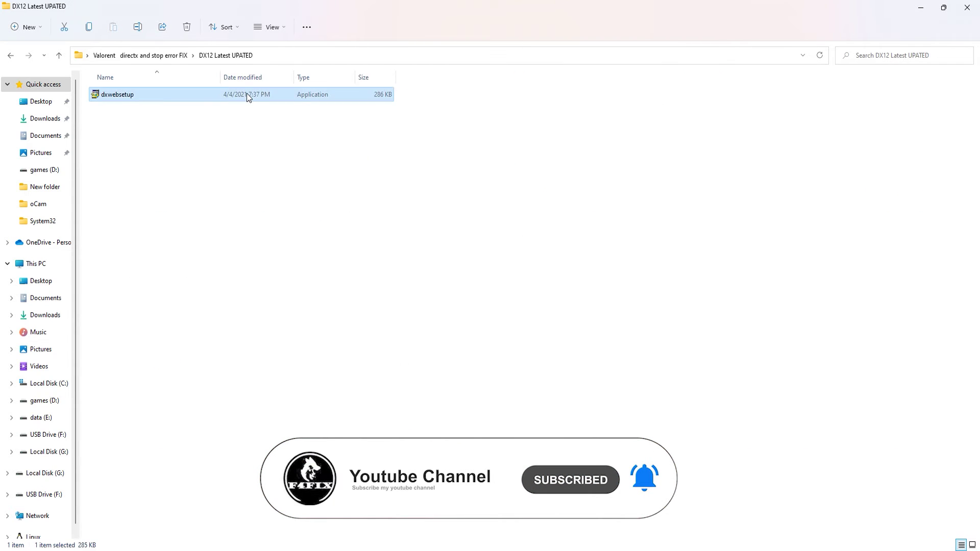
right_click(246, 95)
left_click(293, 145)
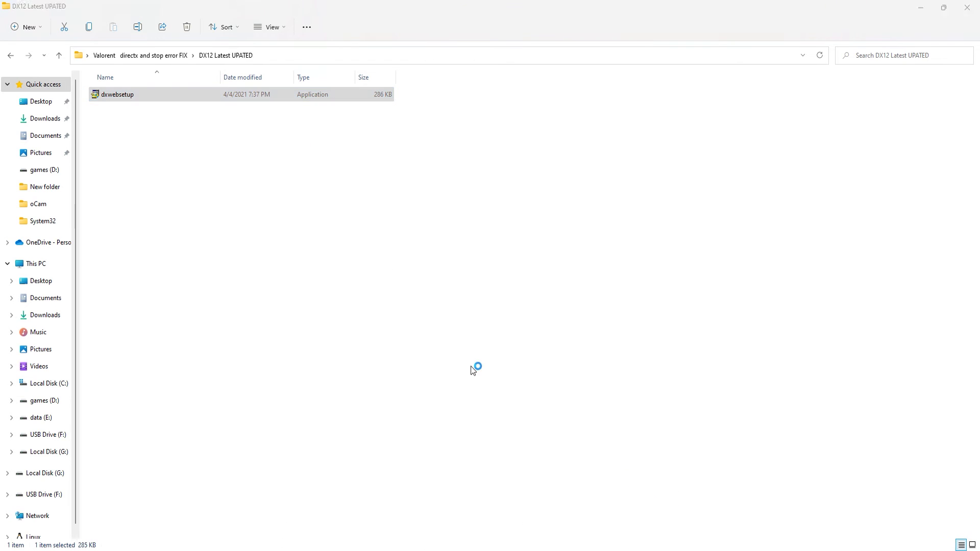
Accept the agreement and try to install the DirectX components with the web setup, then exit it and return to the pack folder.
left_click(203, 223)
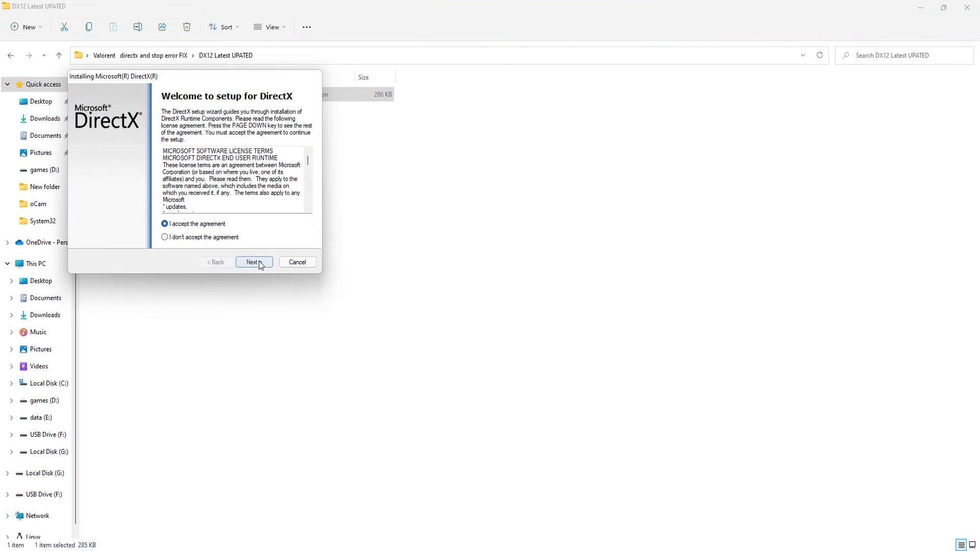
left_click(260, 264)
left_click(159, 191)
left_click(259, 264)
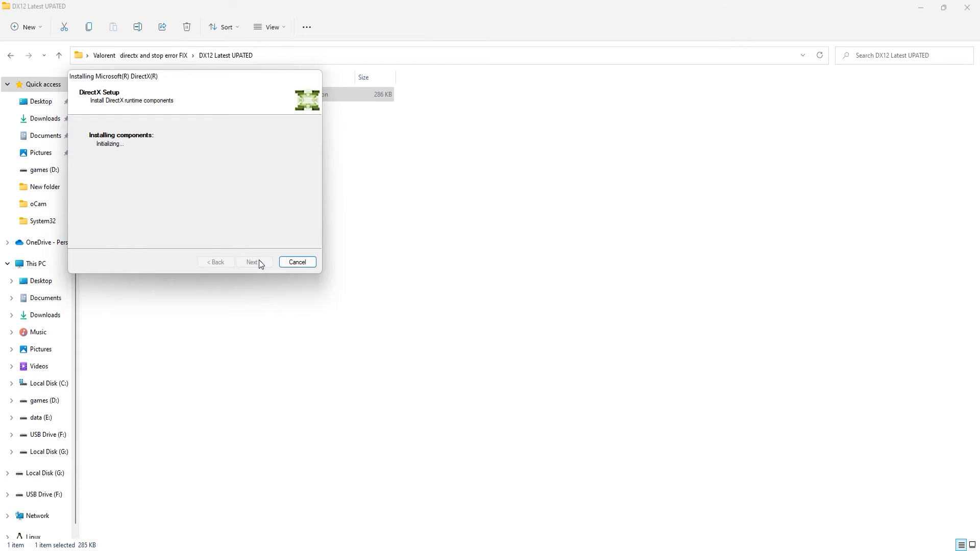
left_click_drag(188, 84, 434, 141)
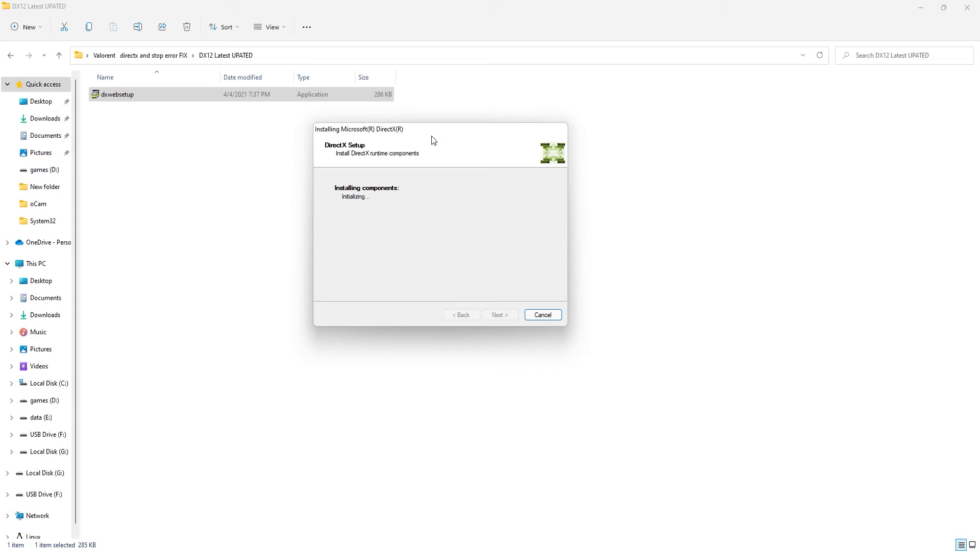
left_click_drag(411, 126, 442, 131)
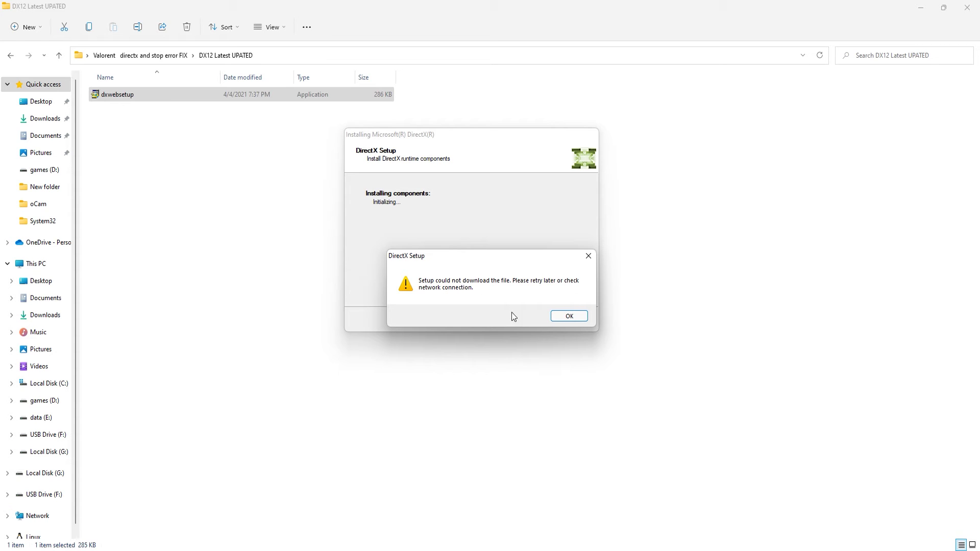
left_click(568, 316)
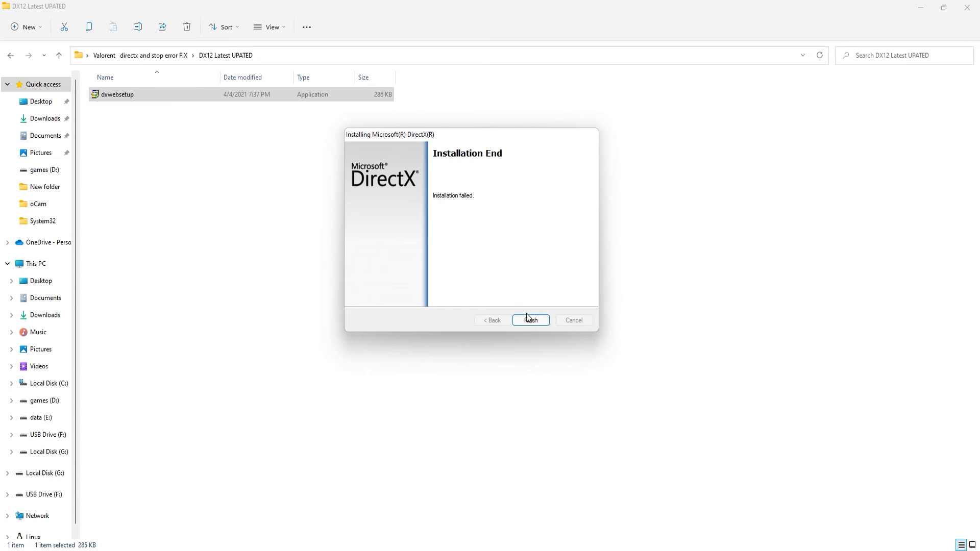
left_click(528, 319)
key("alt+Up")
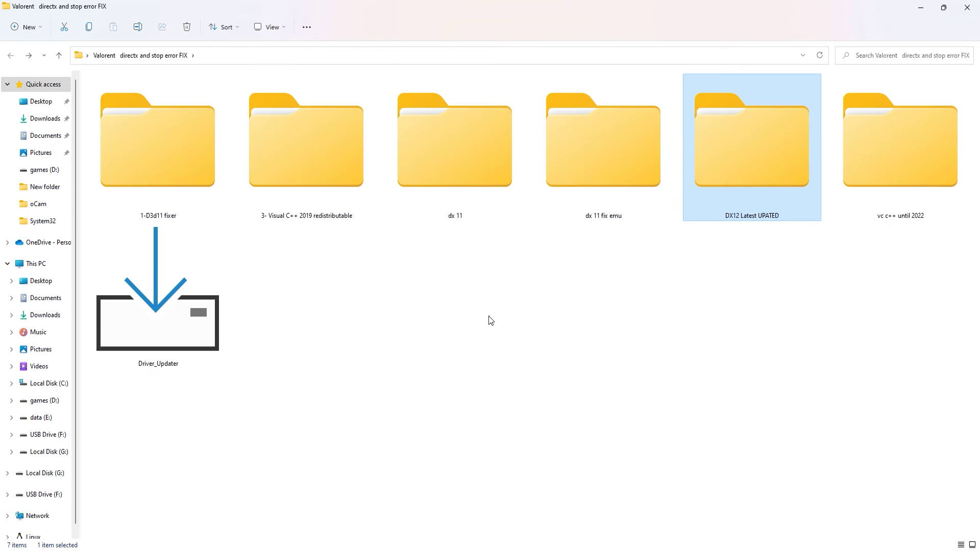
Open the "vc c++ until 2022" folder, run the install_all script, and return to the pack folder.
left_click(489, 316)
double_click(910, 202)
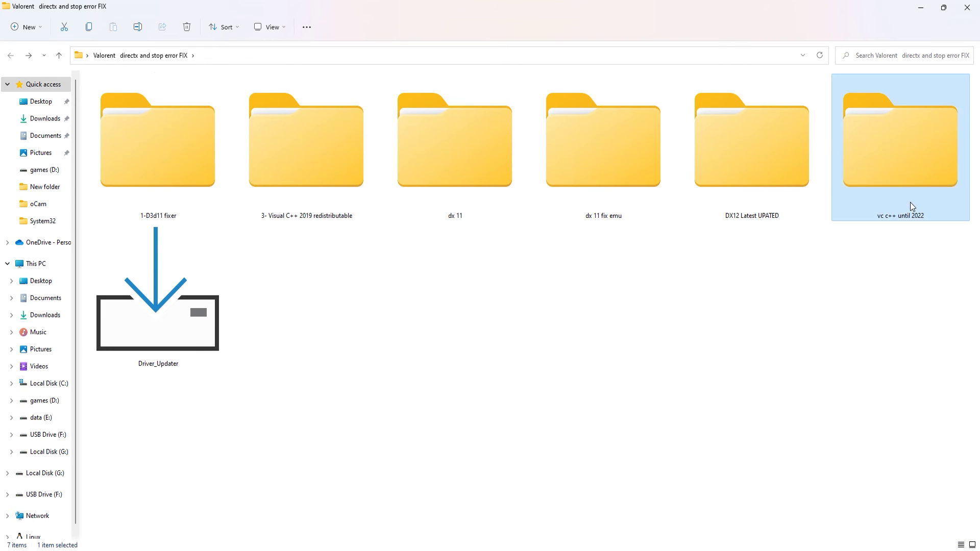
right_click(186, 146)
left_click(215, 199)
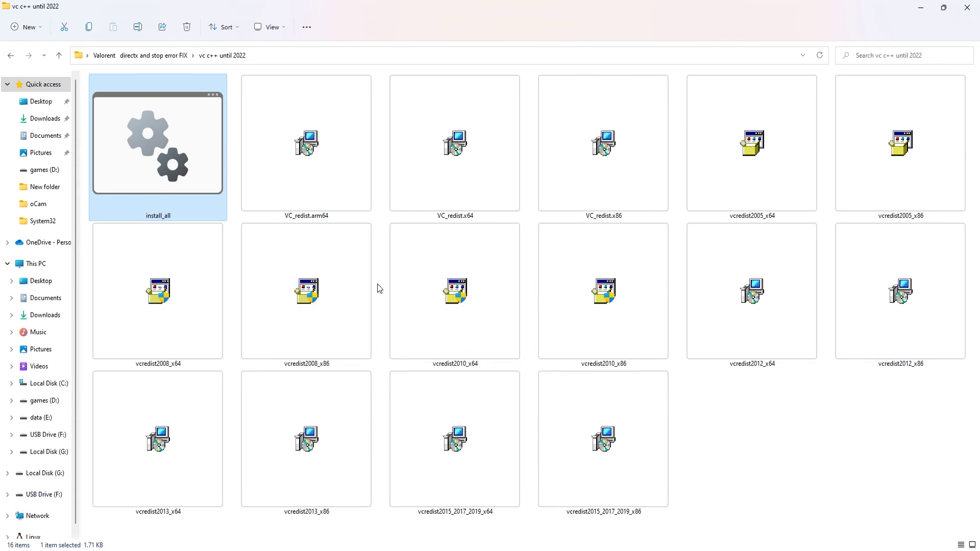
key("alt+Up")
left_click(479, 334)
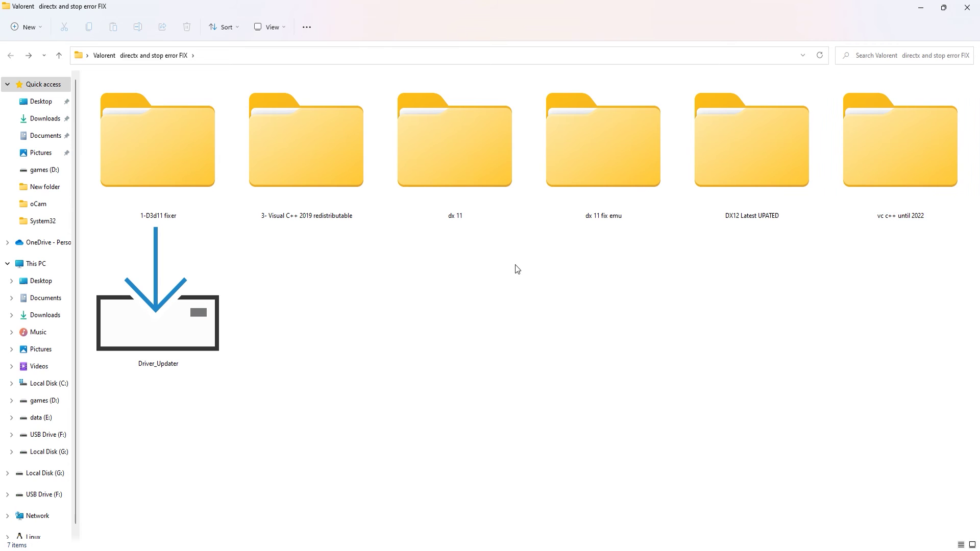
Launch dxcpl-directx-11-emulator (1) from the "dx 11 fix emu" folder and open its Direct3D executable list for editing.
double_click(602, 179)
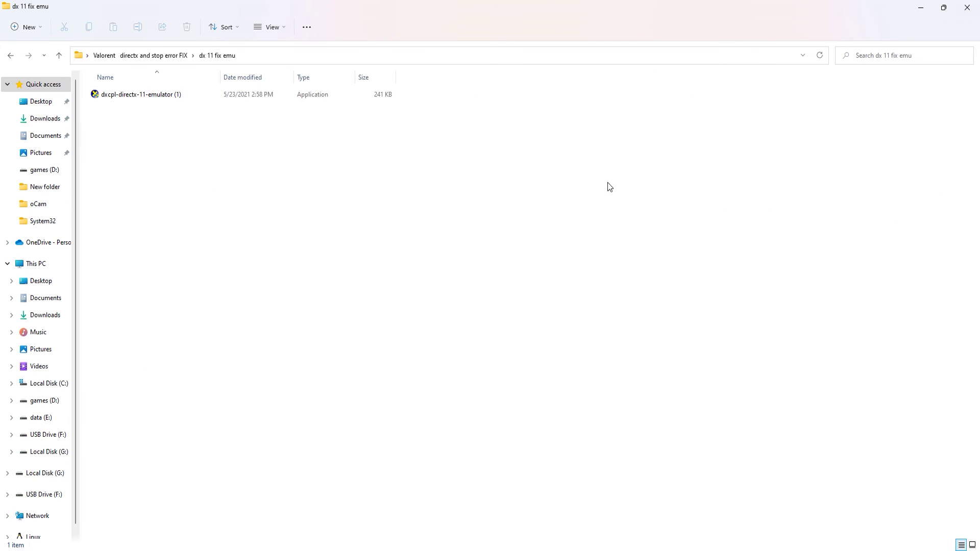
left_click(176, 97)
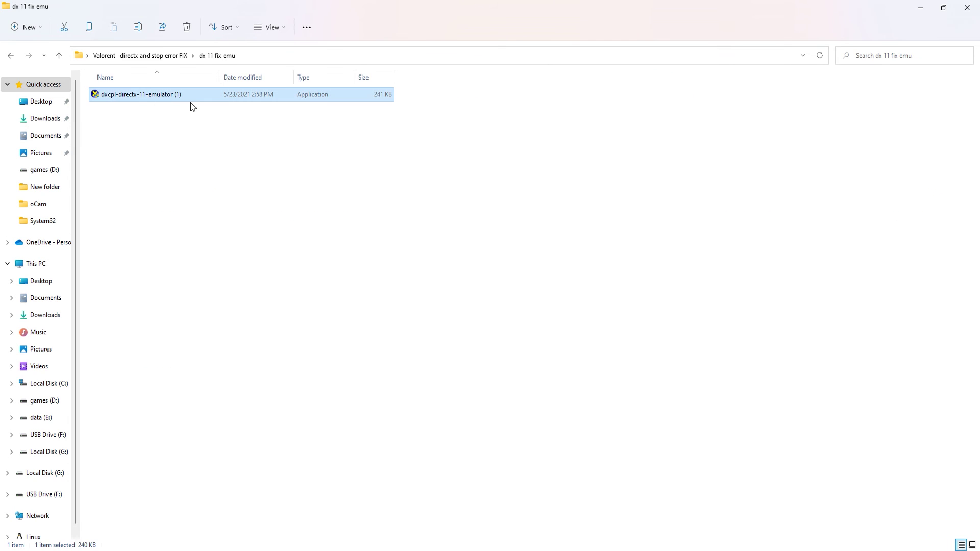
double_click(149, 96)
left_click(418, 366)
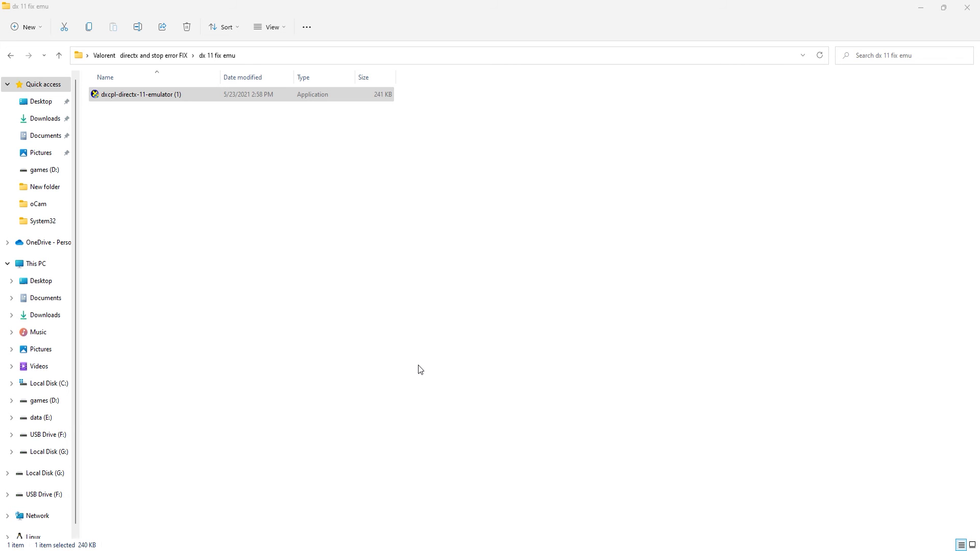
left_click_drag(232, 134, 469, 146)
left_click(508, 184)
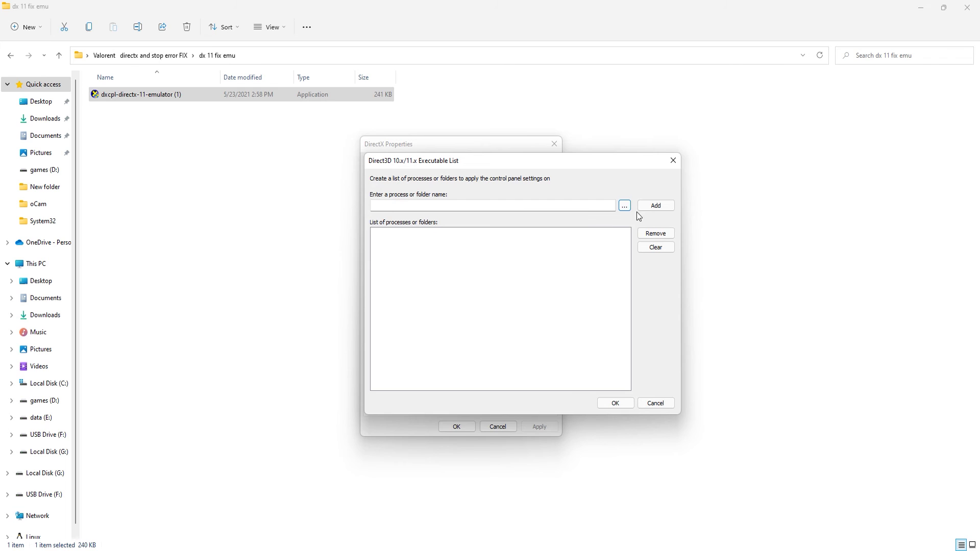
Add D:\Riot Games\VALORANT\live\VALORANT.exe to the Direct3D 10.x/11.x executable list and confirm the list.
left_click(624, 205)
left_click(417, 388)
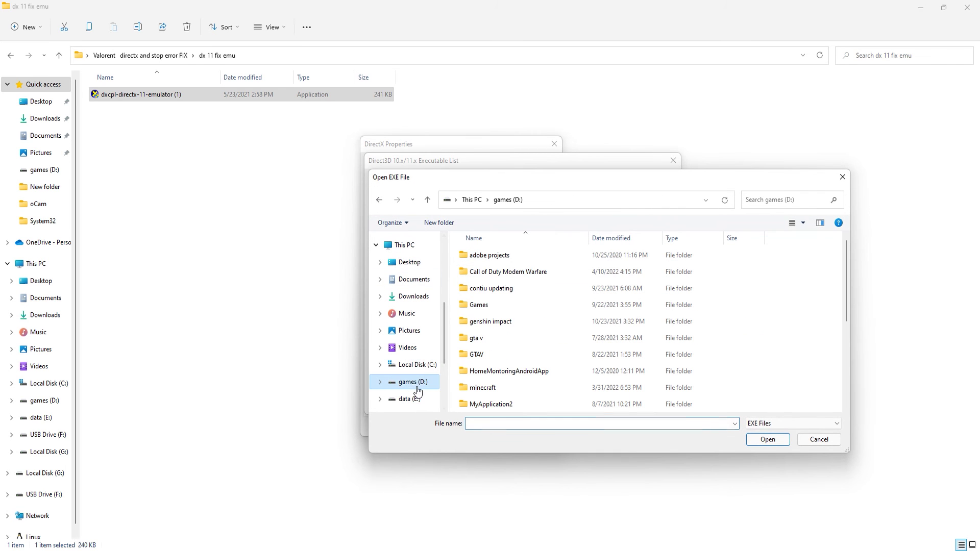
scroll(515, 266, "down", 2)
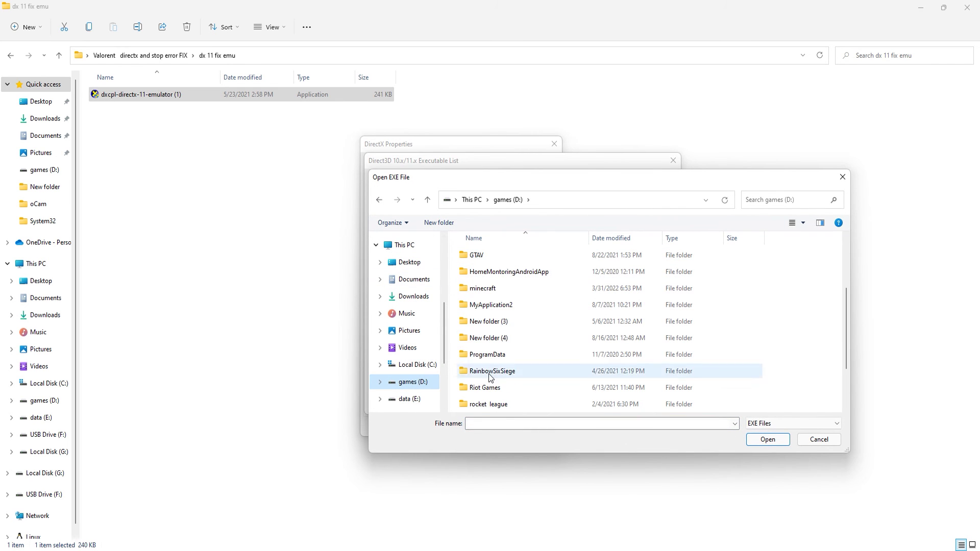
double_click(486, 388)
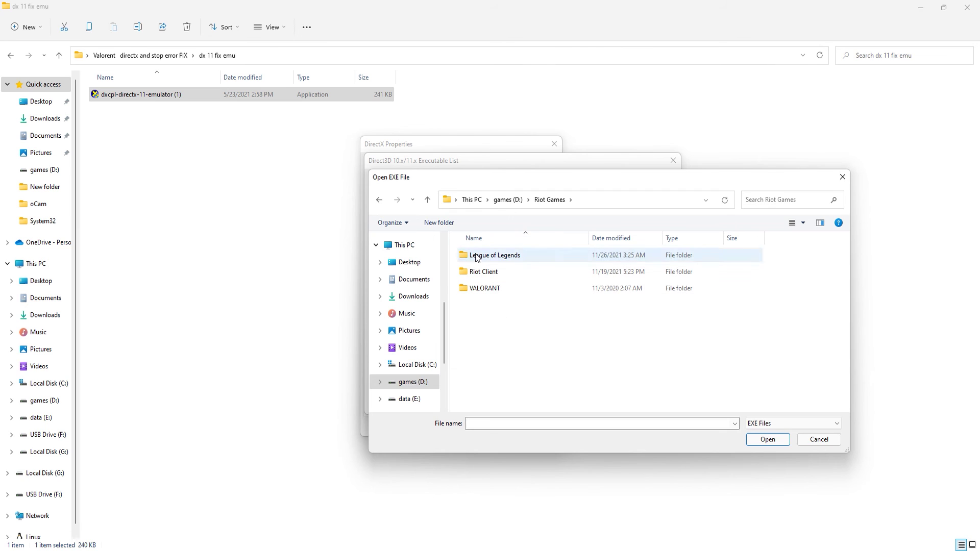
double_click(482, 290)
double_click(498, 264)
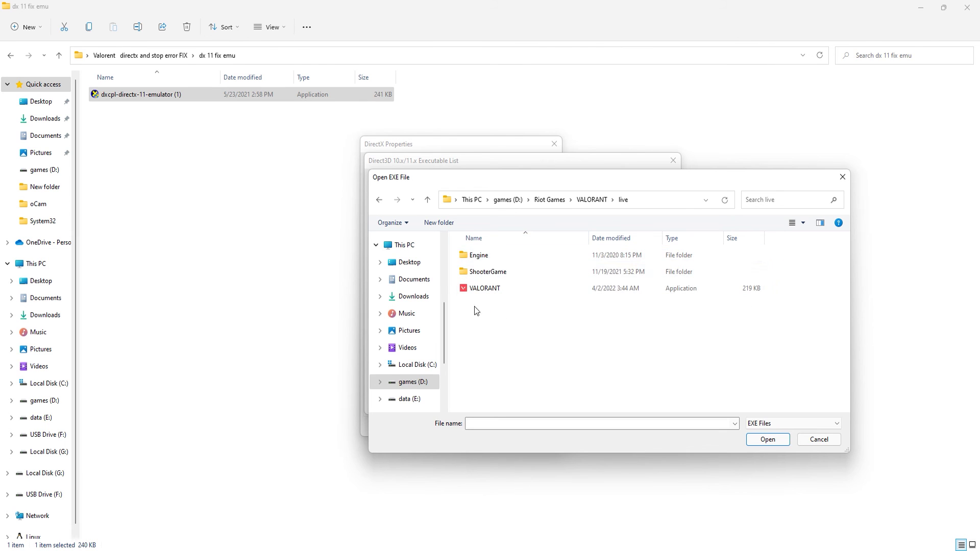
left_click(494, 289)
double_click(486, 288)
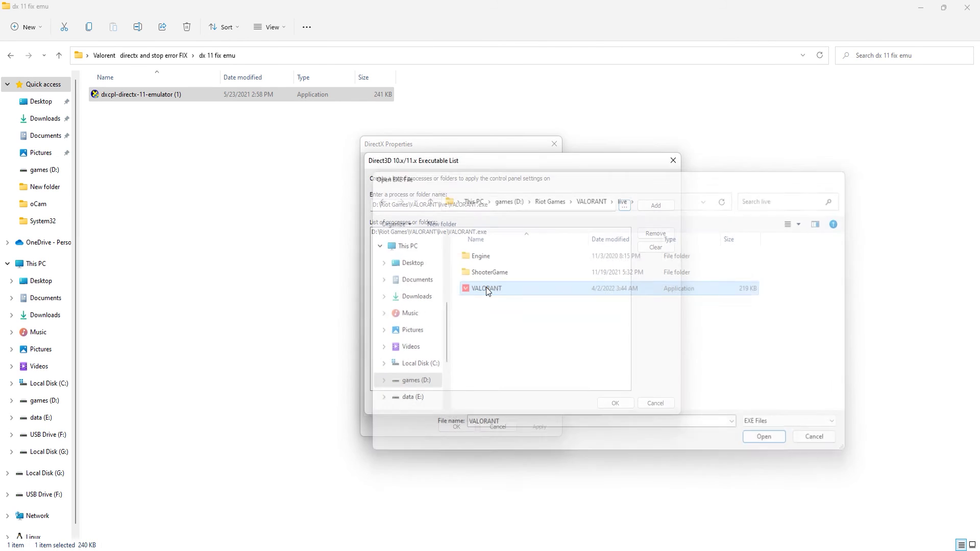
left_click(622, 405)
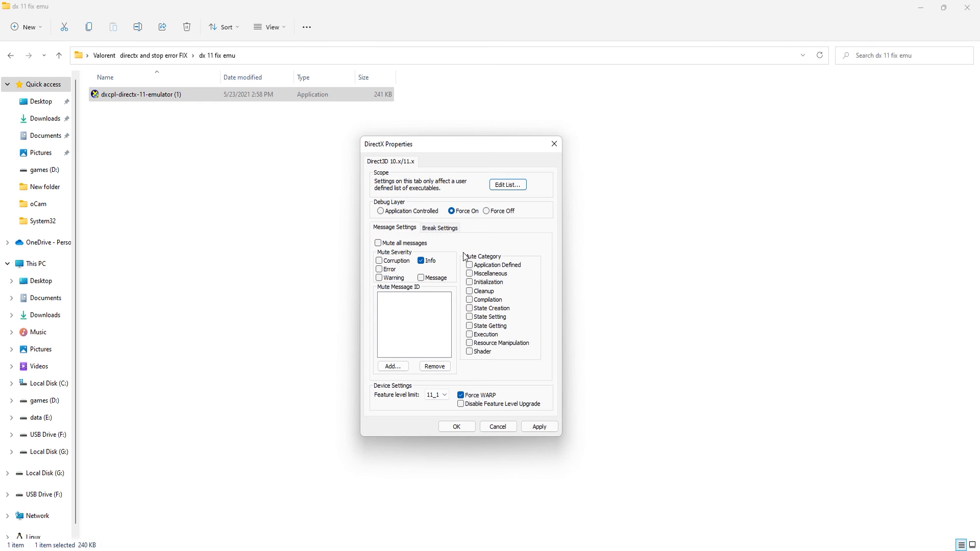
Set the feature level limit to 11_0, mute the Application Defined and Cleanup categories, and apply the DirectX properties.
left_click(444, 396)
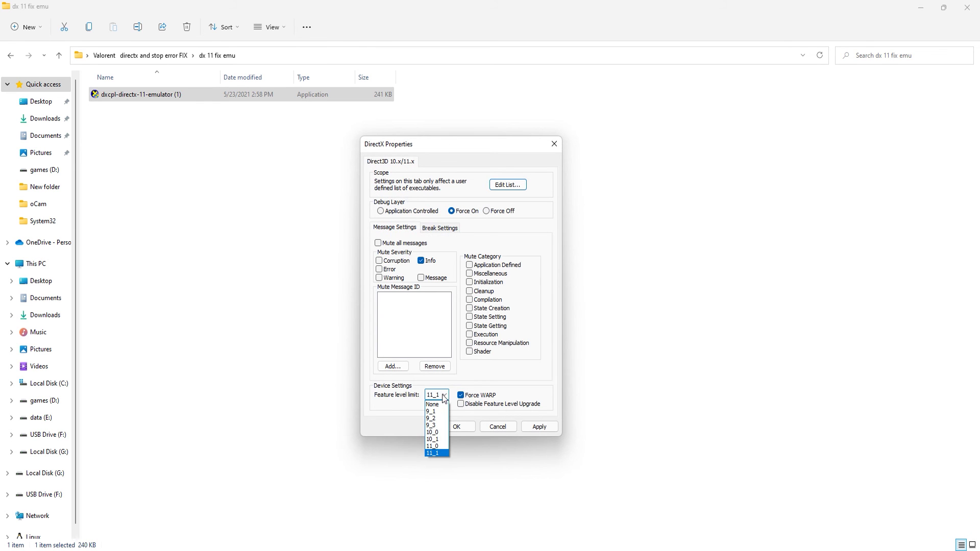
left_click(432, 446)
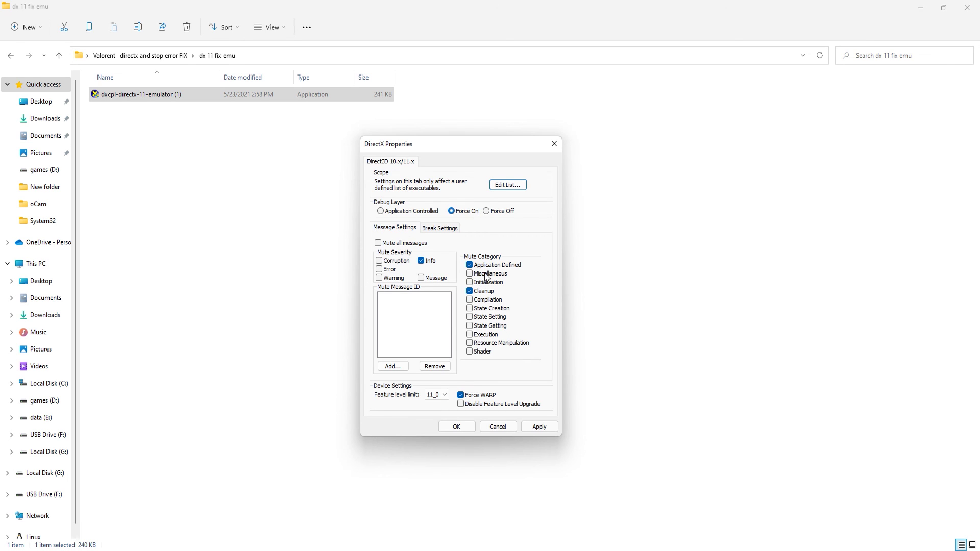
left_click(540, 427)
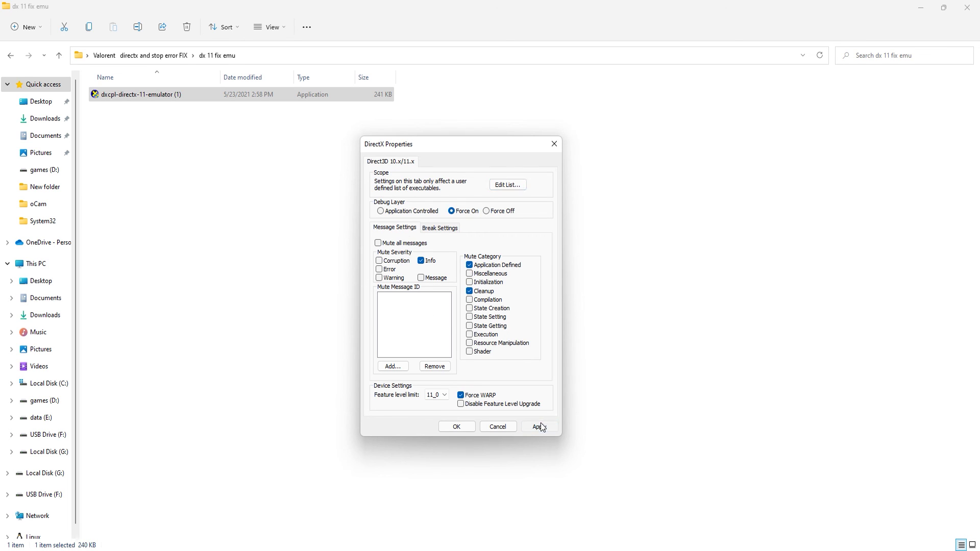
left_click(446, 428)
left_click(464, 230)
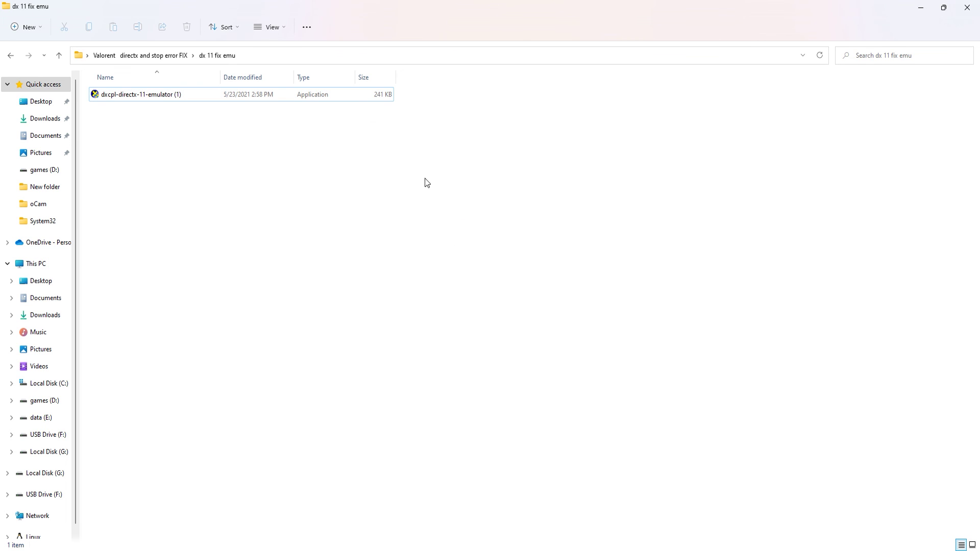
Return to the pack folder and bring up the power options to restart the PC.
key("BackSpace")
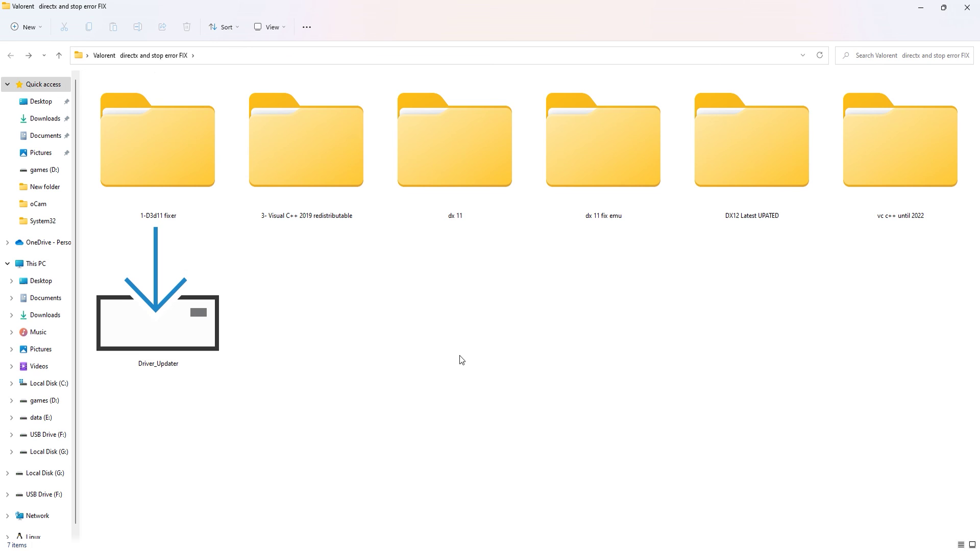
key("super")
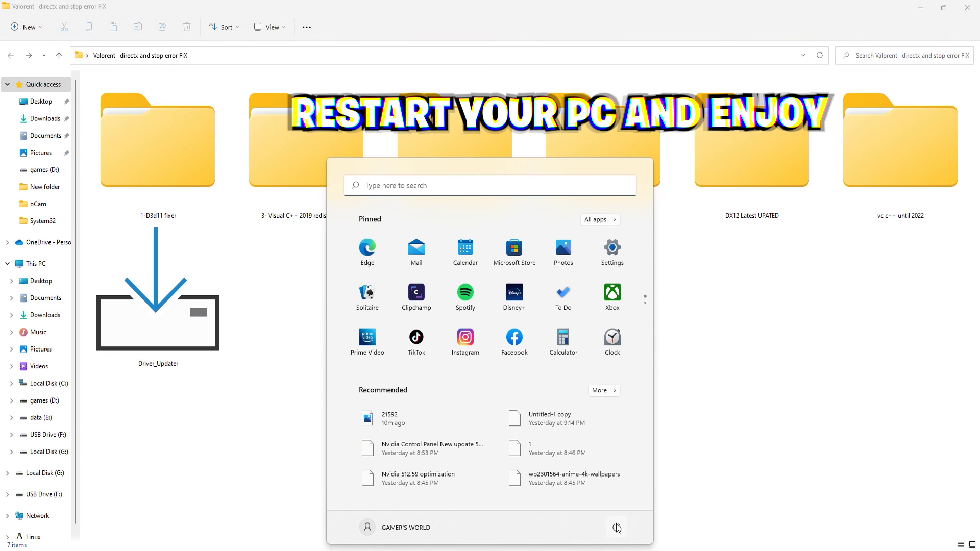
left_click(616, 527)
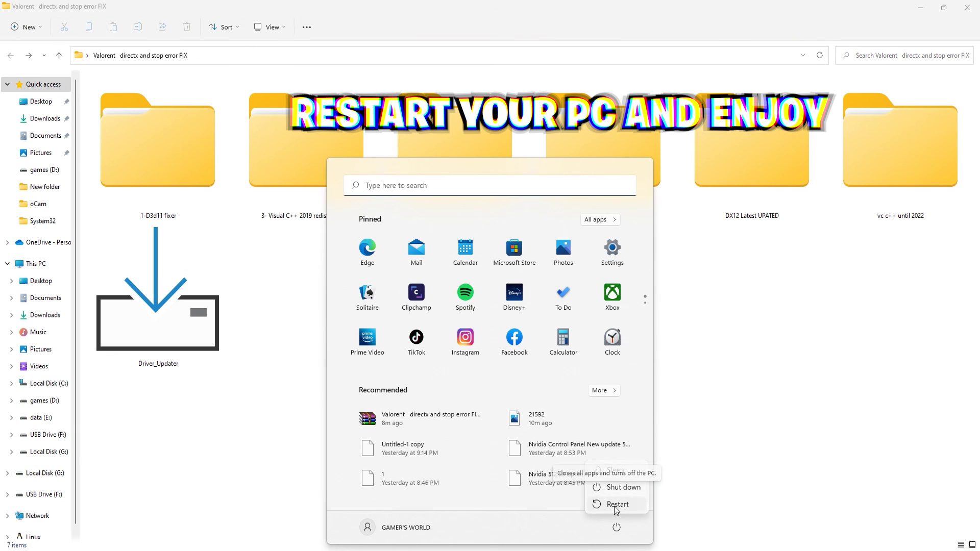